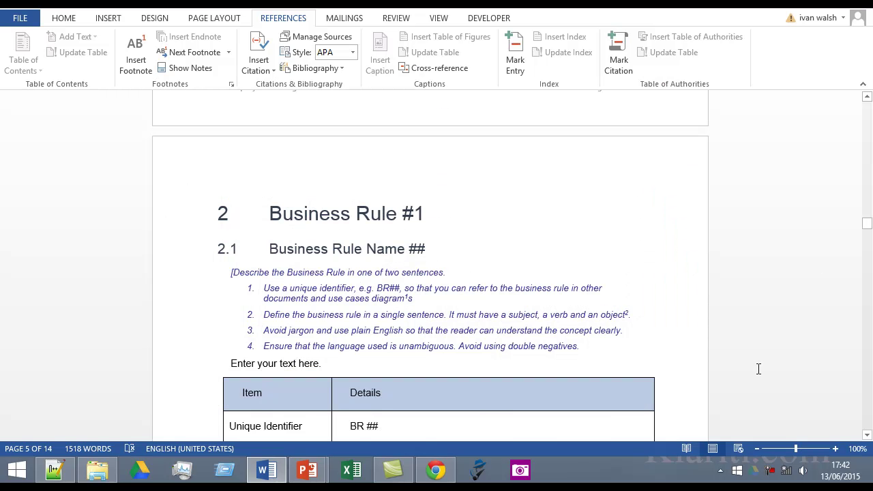
Step: Insert a footnote after 'sentence' in item 2 with the pasted text 'This is a footnote'
{"action": "scroll", "coordinate": [713, 399], "scroll_direction": "down", "scroll_amount": 5}
{"action": "scroll", "coordinate": [813, 458], "scroll_direction": "up", "scroll_amount": 5}
{"action": "left_click", "coordinate": [410, 299]}
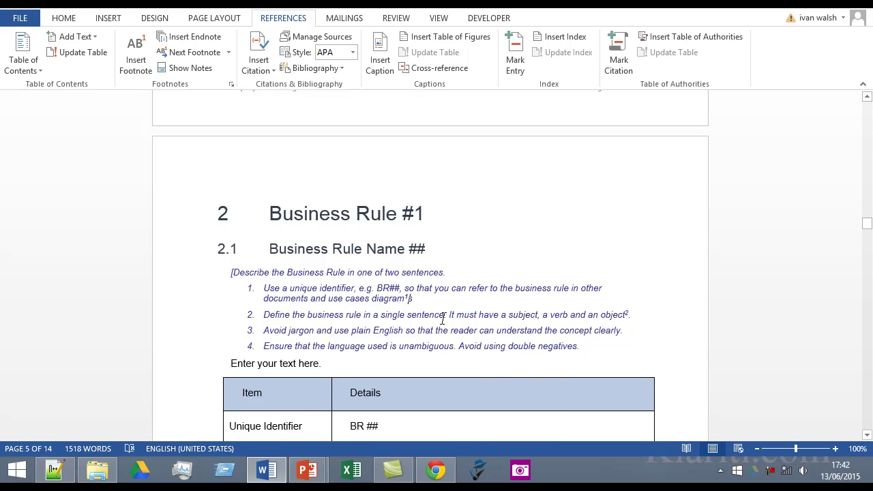
{"action": "double_click", "coordinate": [386, 299]}
{"action": "scroll", "coordinate": [385, 300], "scroll_direction": "down", "scroll_amount": 3}
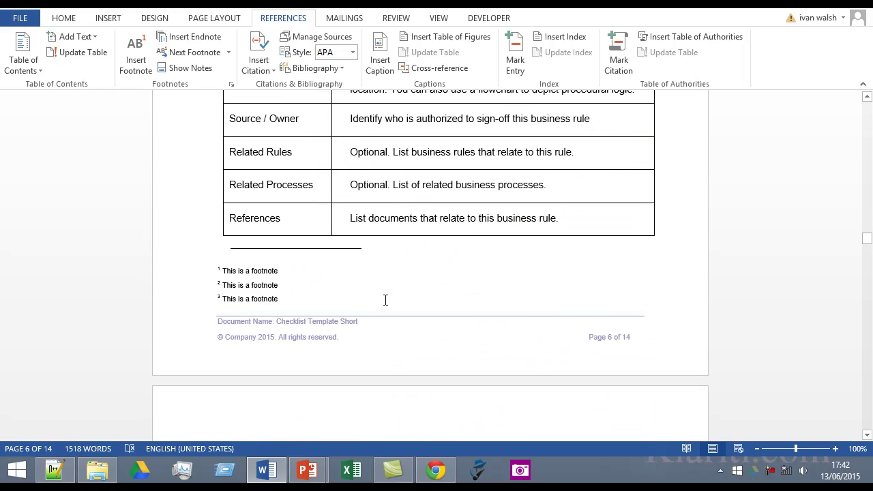
{"action": "scroll", "coordinate": [385, 299], "scroll_direction": "up", "scroll_amount": 12}
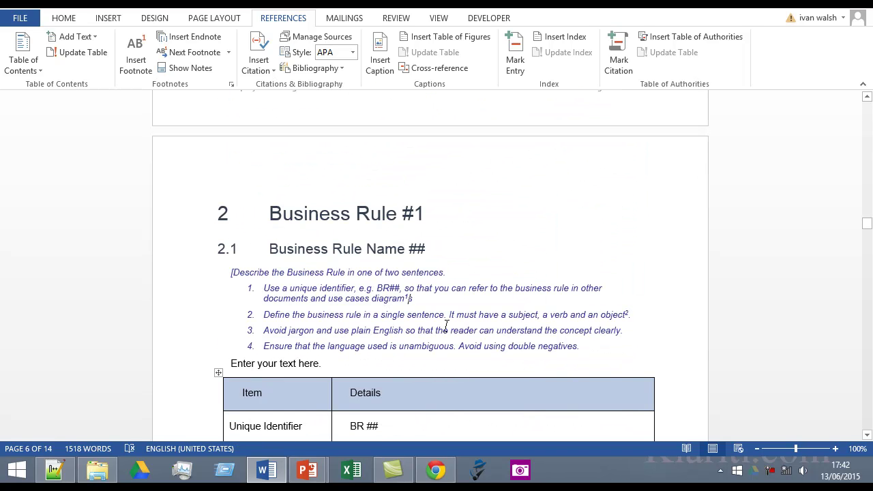
{"action": "double_click", "coordinate": [429, 313]}
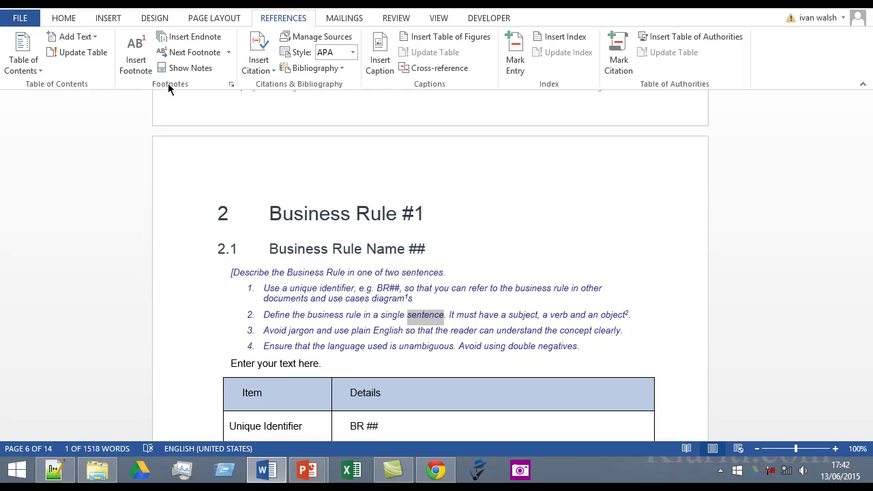
{"action": "left_click", "coordinate": [136, 59]}
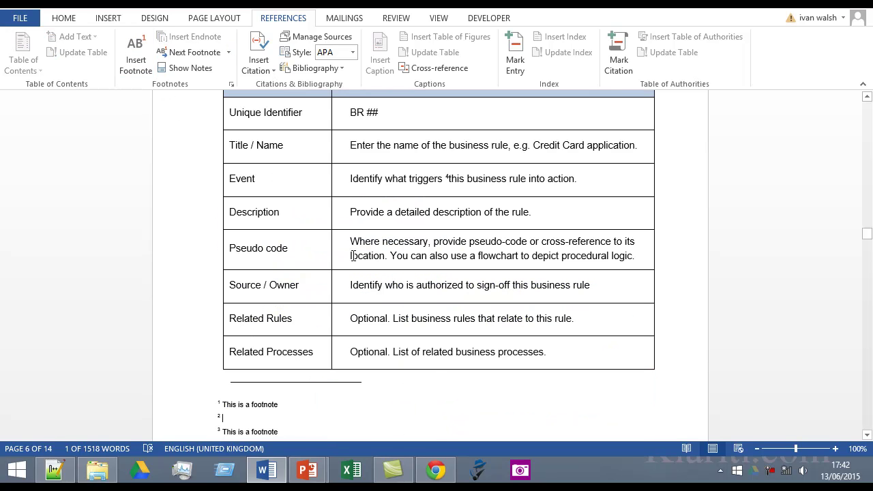
{"action": "type", "text": "This is a footnote"}
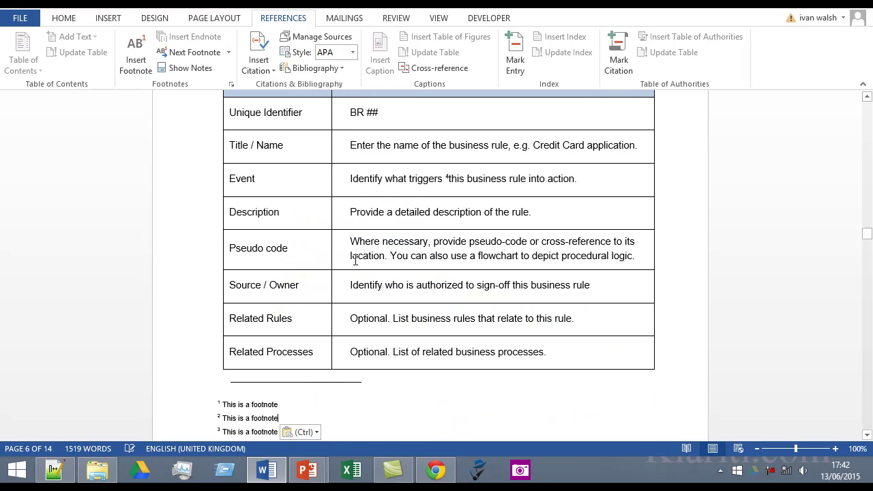
{"action": "scroll", "coordinate": [355, 261], "scroll_direction": "up", "scroll_amount": 6}
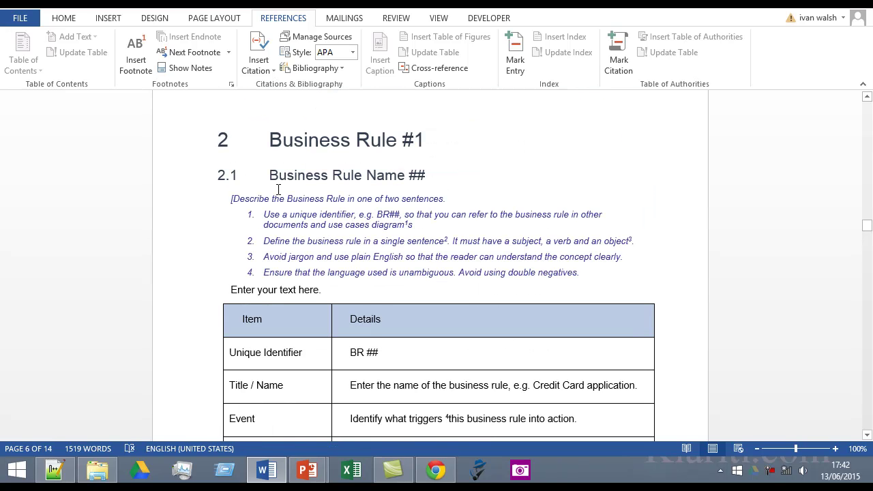
Step: In the Footnote and Endnote options, keep footnotes placed below text
{"action": "left_click", "coordinate": [232, 85]}
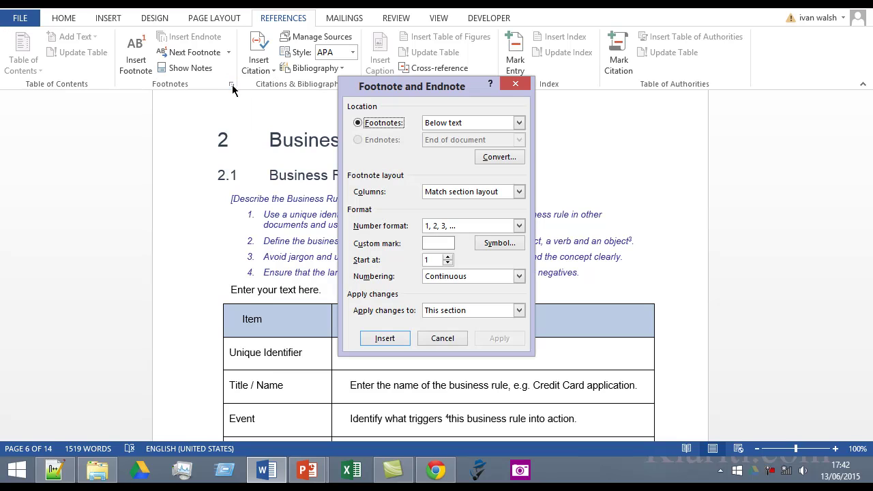
{"action": "left_click", "coordinate": [463, 125]}
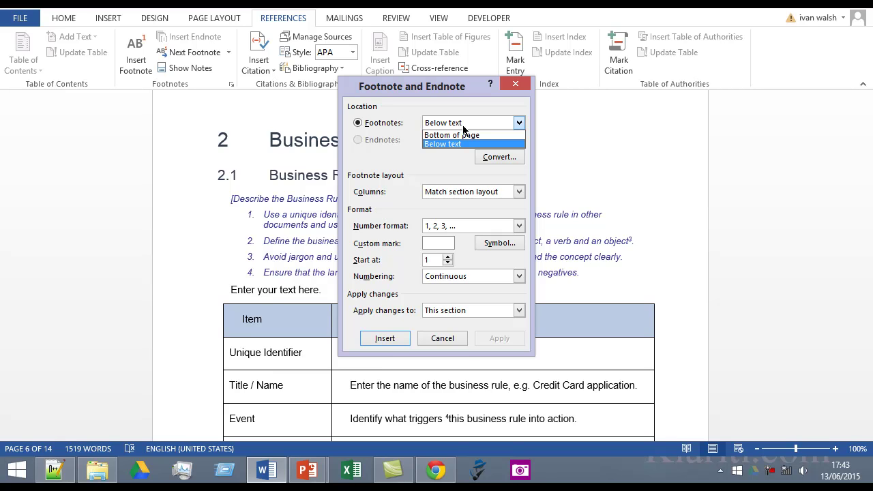
{"action": "left_click", "coordinate": [462, 144]}
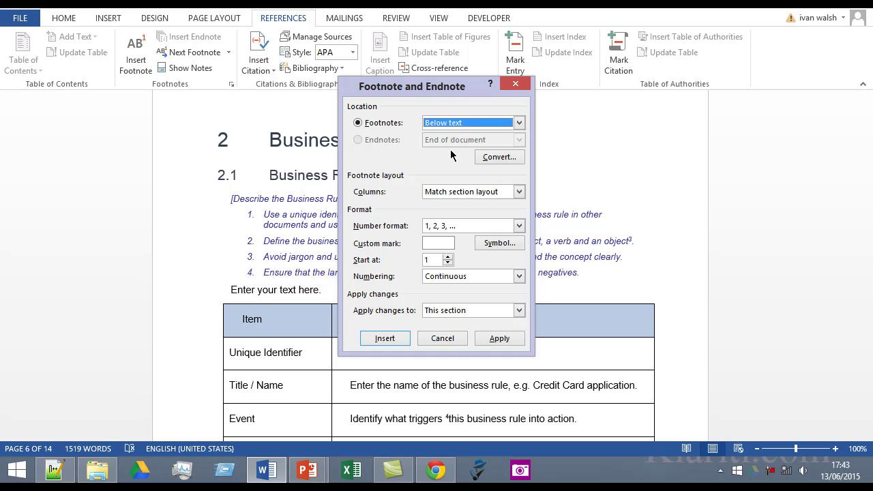
Step: Convert all footnotes to endnotes and apply the settings
{"action": "left_click", "coordinate": [494, 159]}
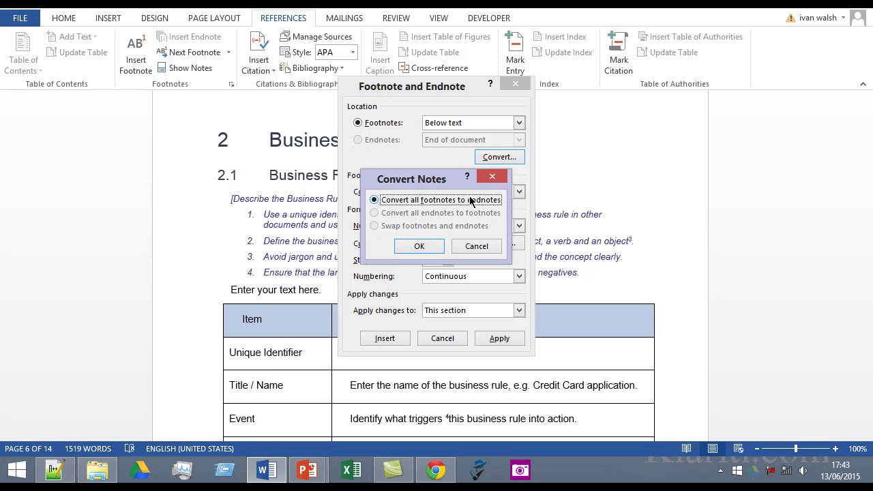
{"action": "left_click", "coordinate": [419, 246]}
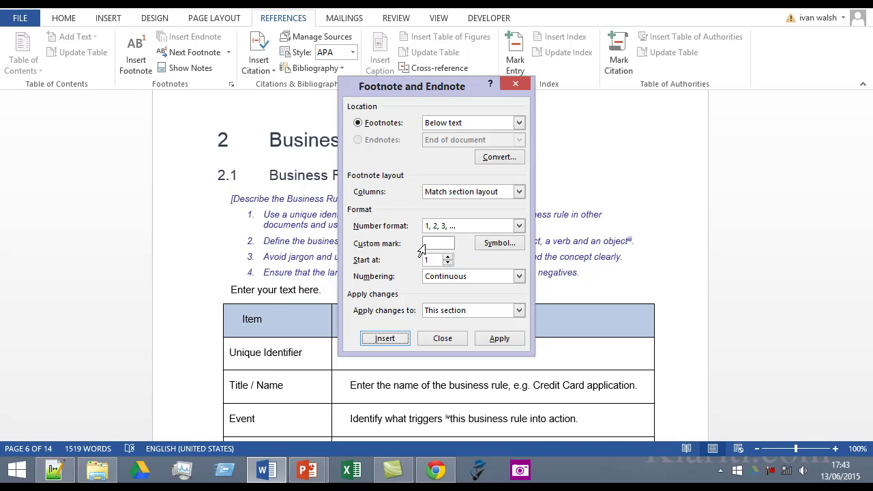
{"action": "left_click", "coordinate": [483, 341]}
{"action": "scroll", "coordinate": [435, 290], "scroll_direction": "up", "scroll_amount": 6}
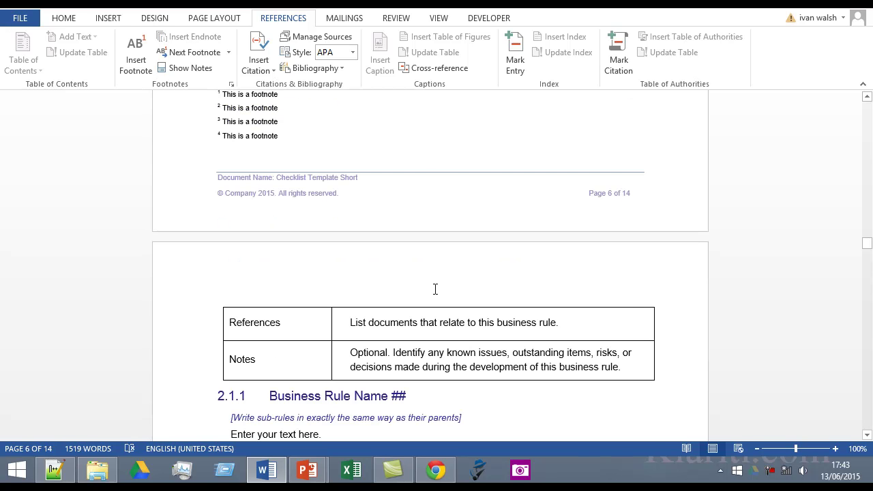
Step: Open the Footnote and Endnote options and keep columns matching the section layout
{"action": "scroll", "coordinate": [435, 290], "scroll_direction": "up", "scroll_amount": 6}
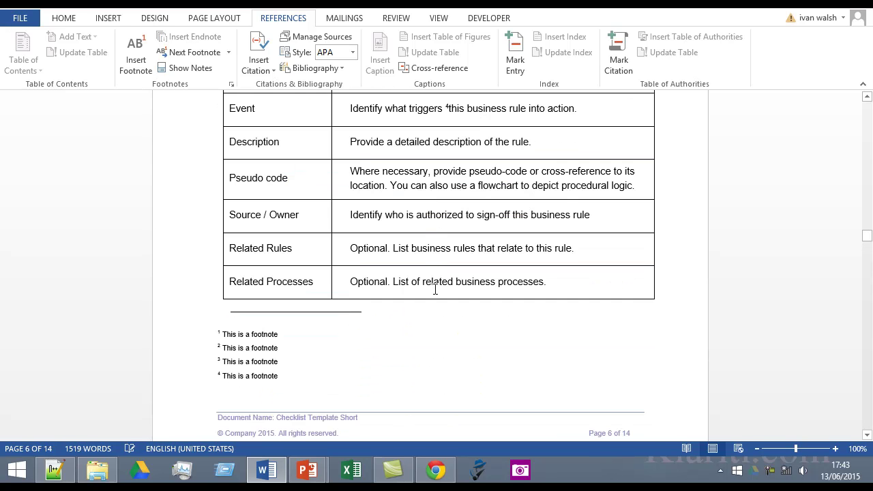
{"action": "left_click", "coordinate": [231, 85]}
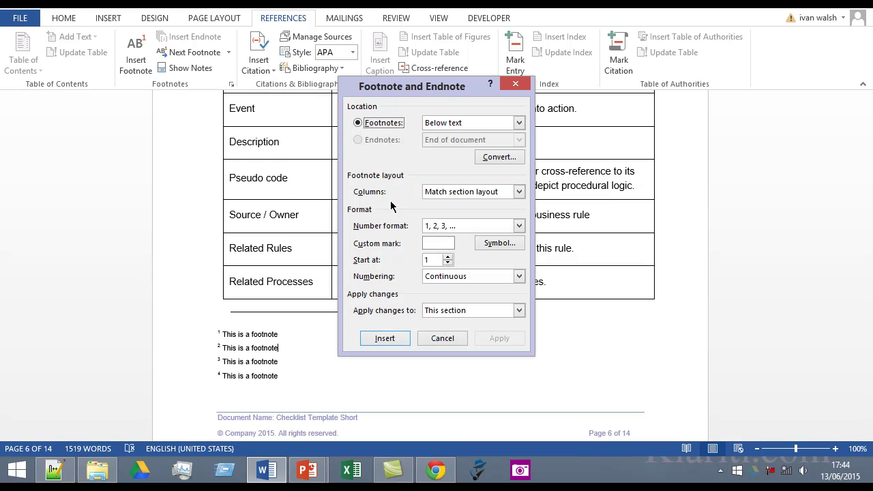
{"action": "left_click", "coordinate": [428, 193]}
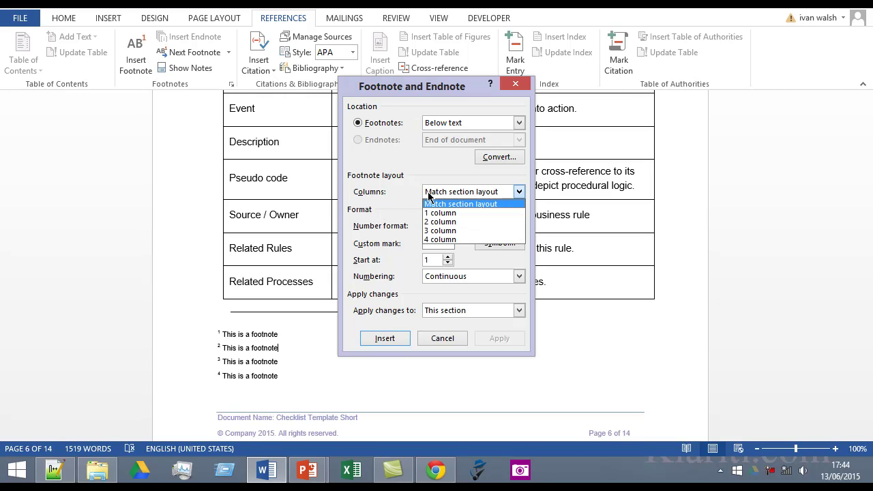
{"action": "left_click", "coordinate": [430, 203]}
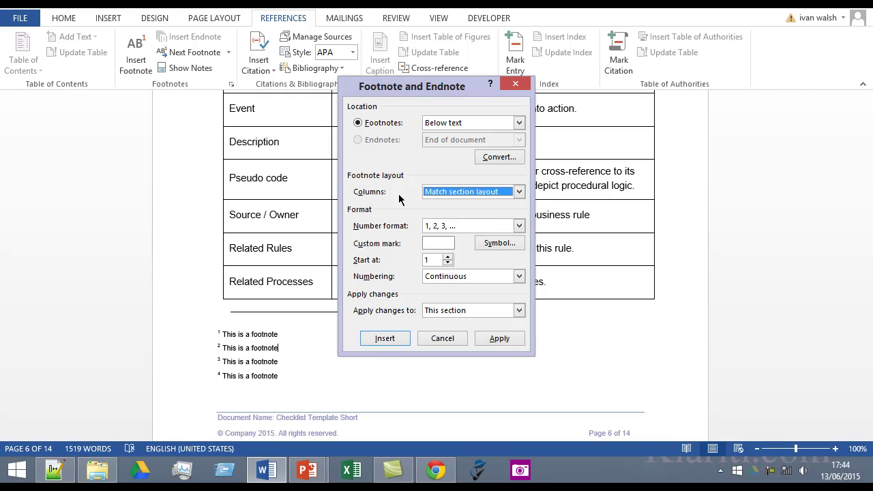
Step: Try i, ii, iii footnote numbering, then restore 1, 2, 3 starting at 1
{"action": "left_click", "coordinate": [439, 228]}
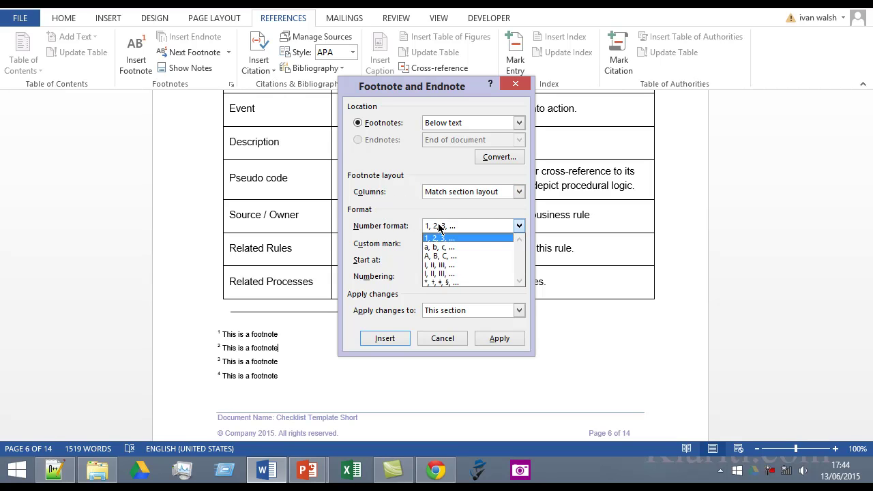
{"action": "left_click", "coordinate": [442, 265]}
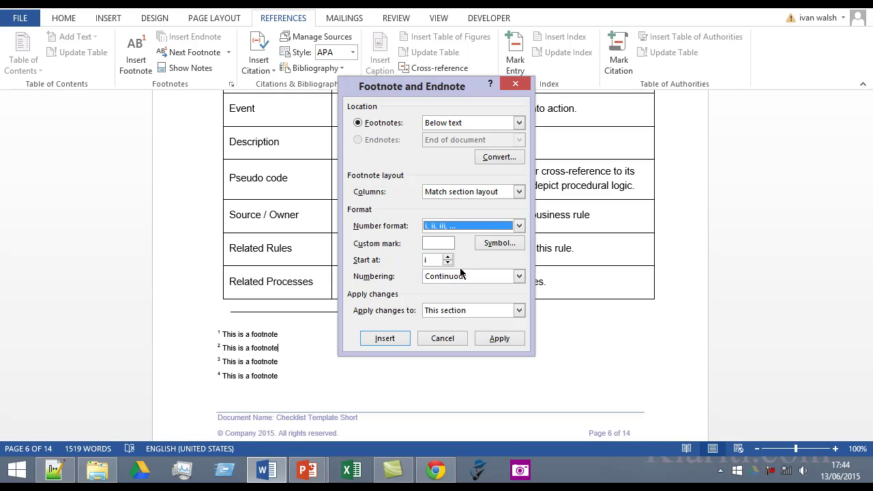
{"action": "left_click", "coordinate": [455, 227]}
{"action": "left_click", "coordinate": [455, 236]}
{"action": "left_click", "coordinate": [434, 261]}
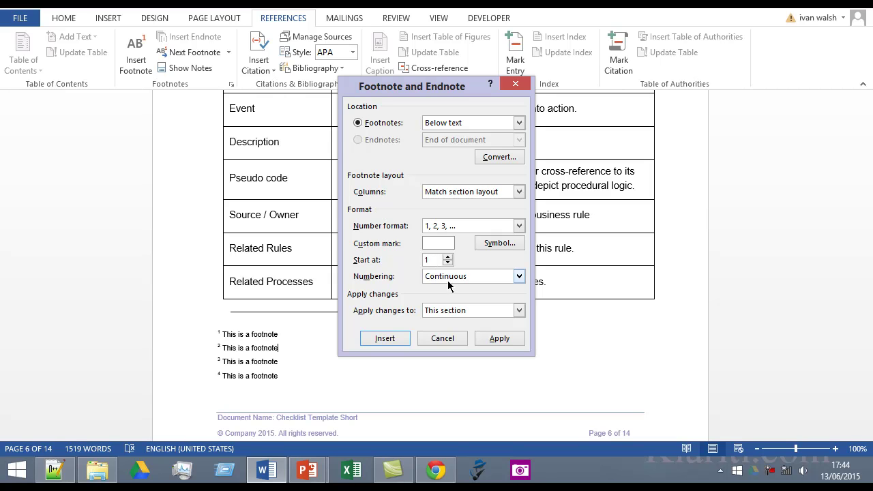
Step: Keep footnote numbering Continuous and apply the changes to This section
{"action": "left_click", "coordinate": [450, 276]}
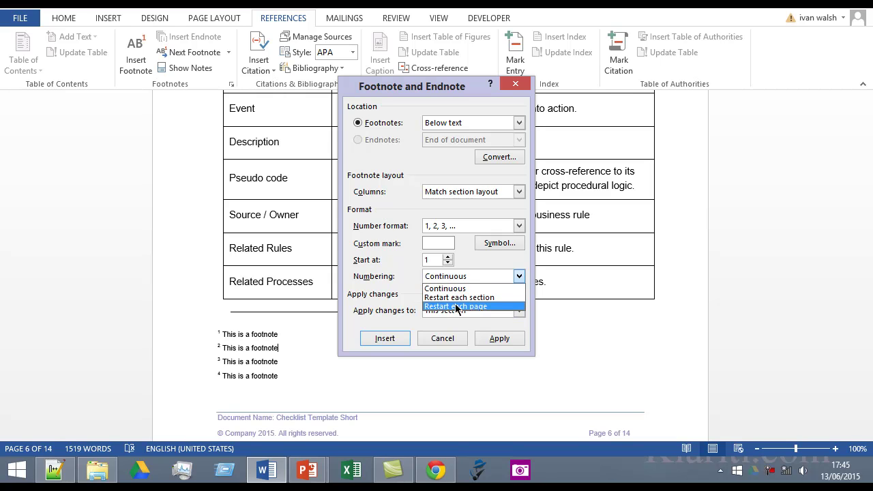
{"action": "left_click", "coordinate": [402, 298]}
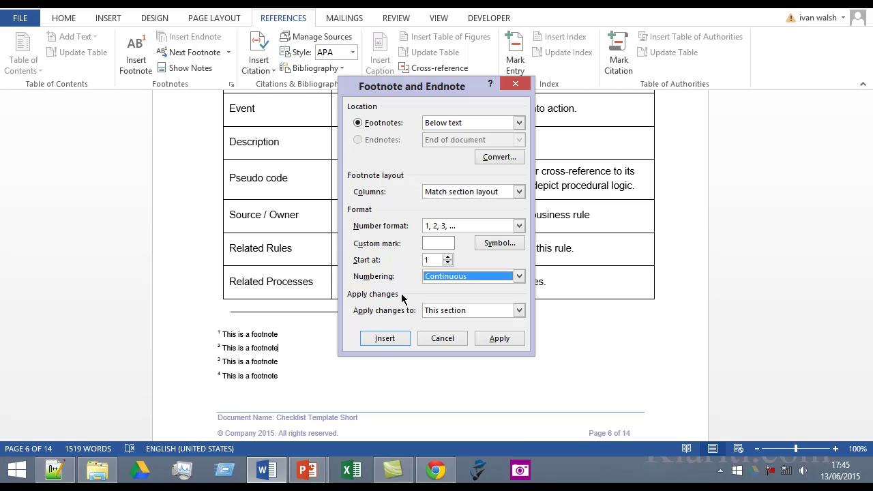
{"action": "left_click", "coordinate": [438, 313]}
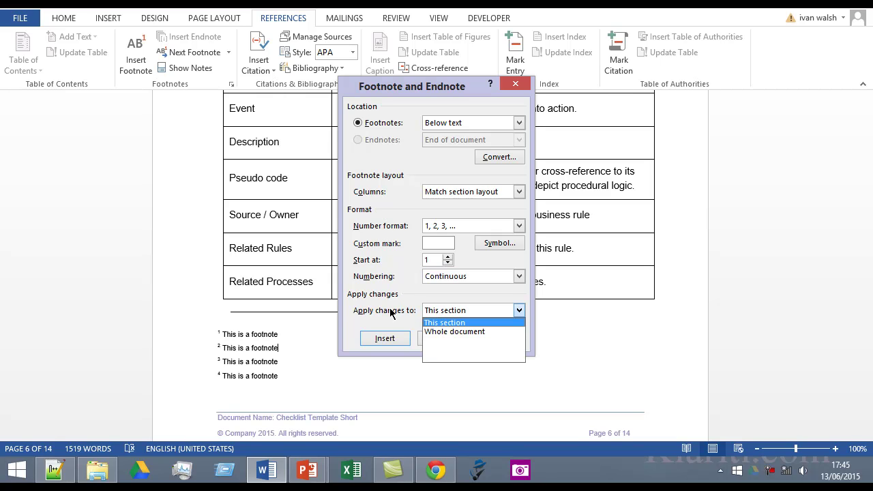
{"action": "left_click", "coordinate": [411, 290]}
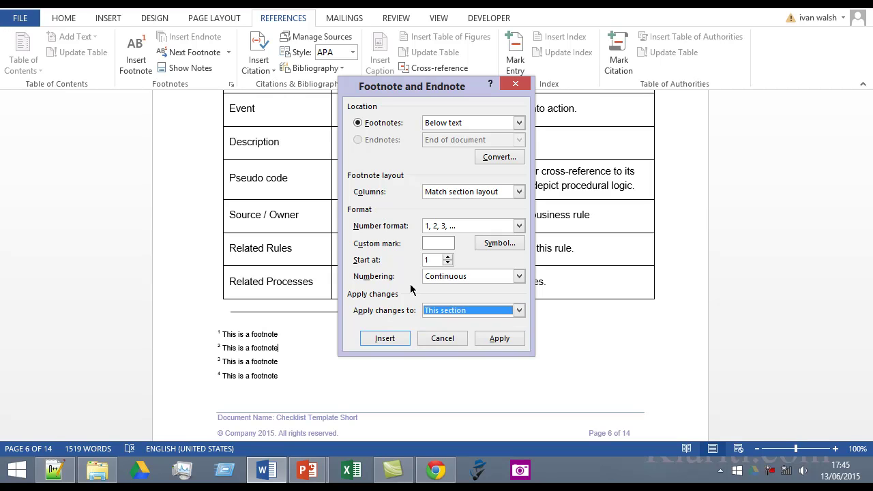
{"action": "left_click", "coordinate": [518, 84]}
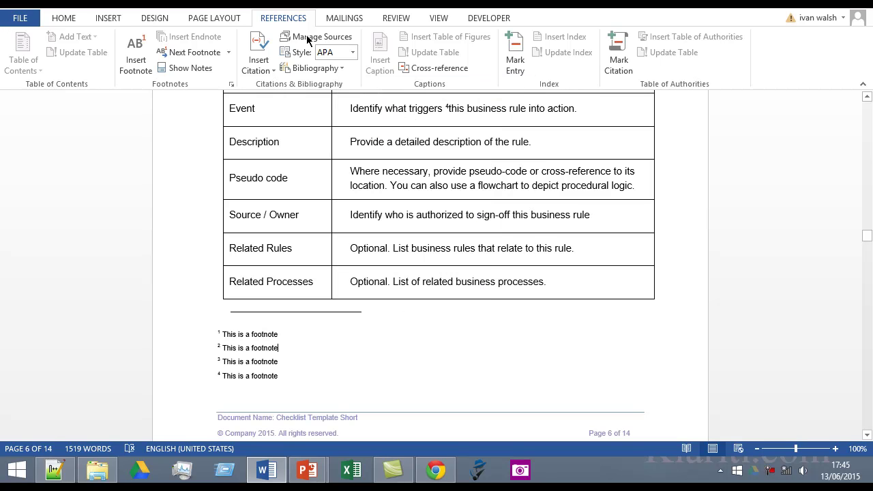